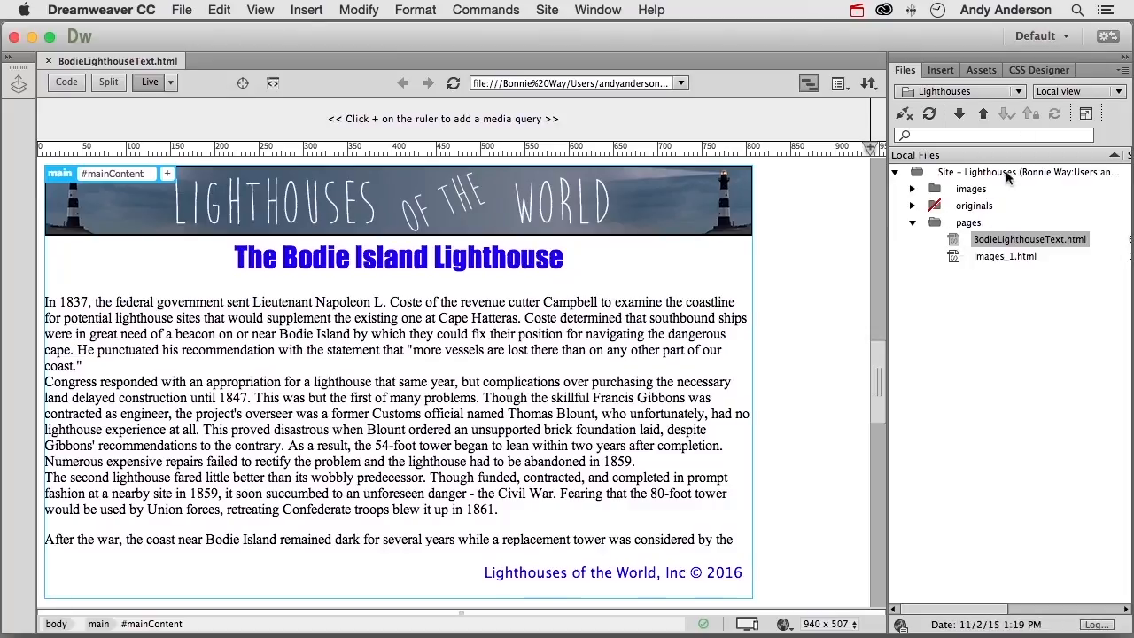
Give the #mainContent #mainTextBox rule in the <style> source a light gray background color, #BCBCBC
click(1023, 70)
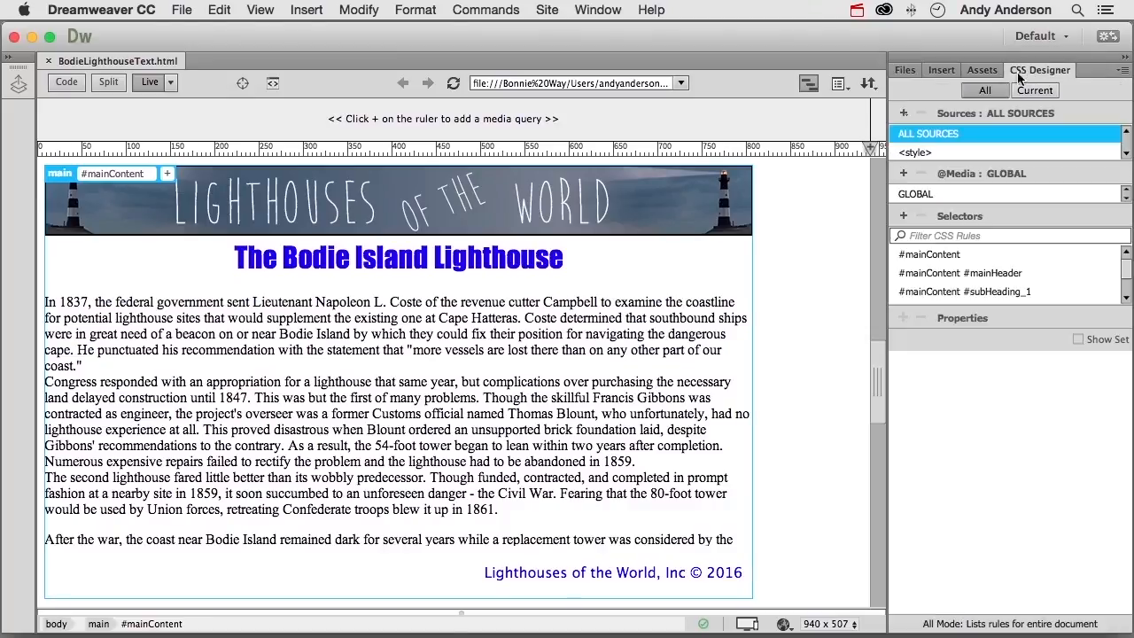
click(922, 152)
scroll(973, 268, down, 2)
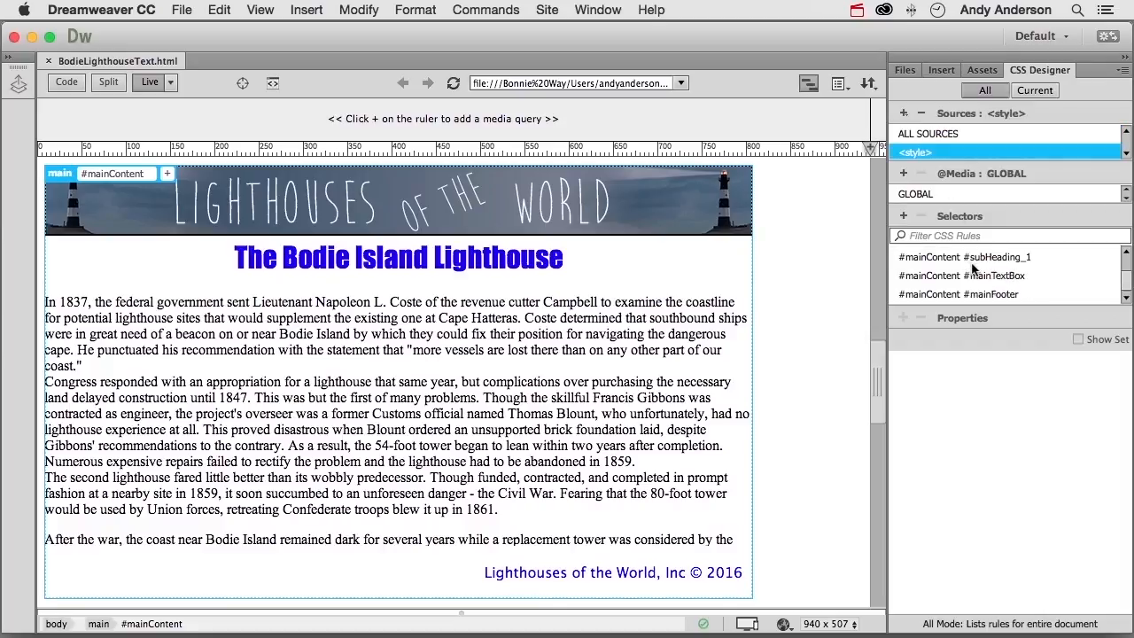
click(974, 276)
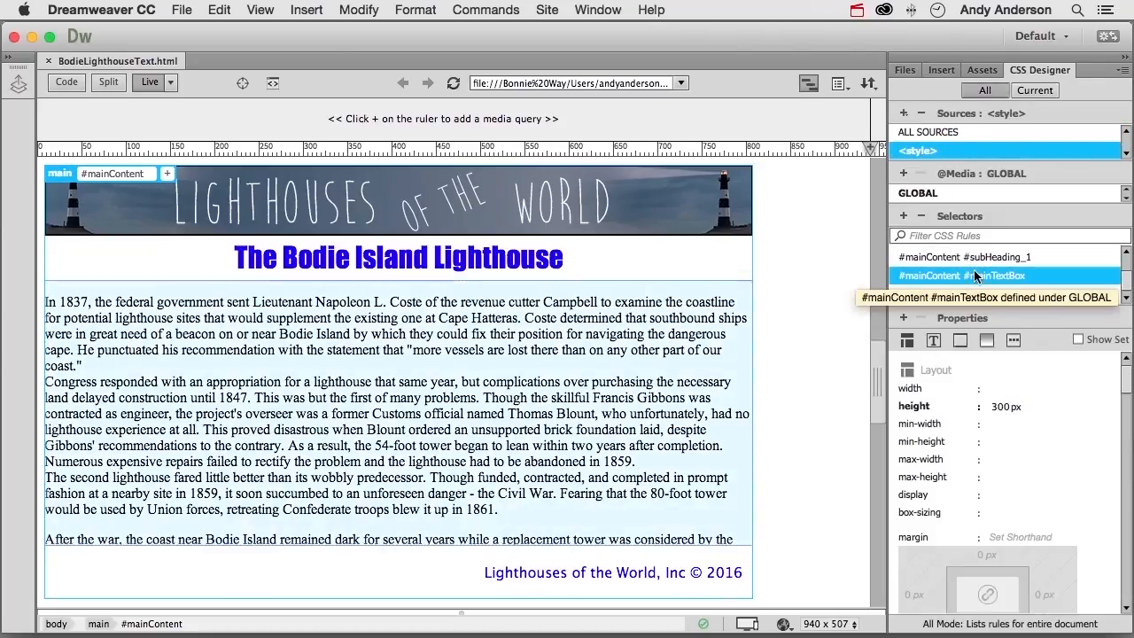
scroll(985, 447, down, 5)
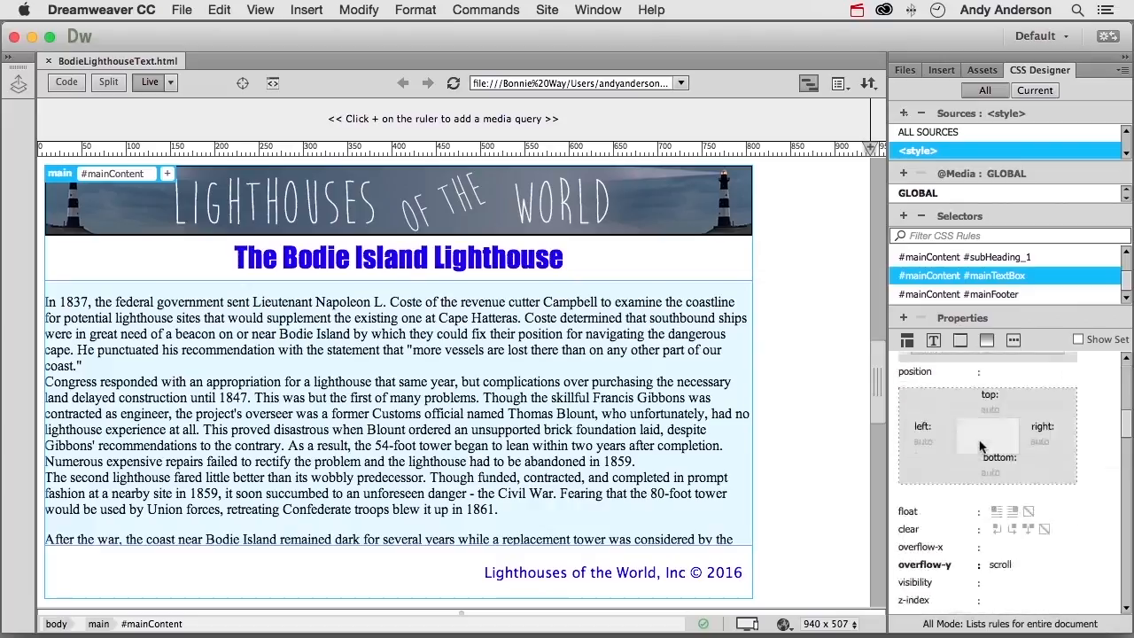
scroll(992, 447, up, 6)
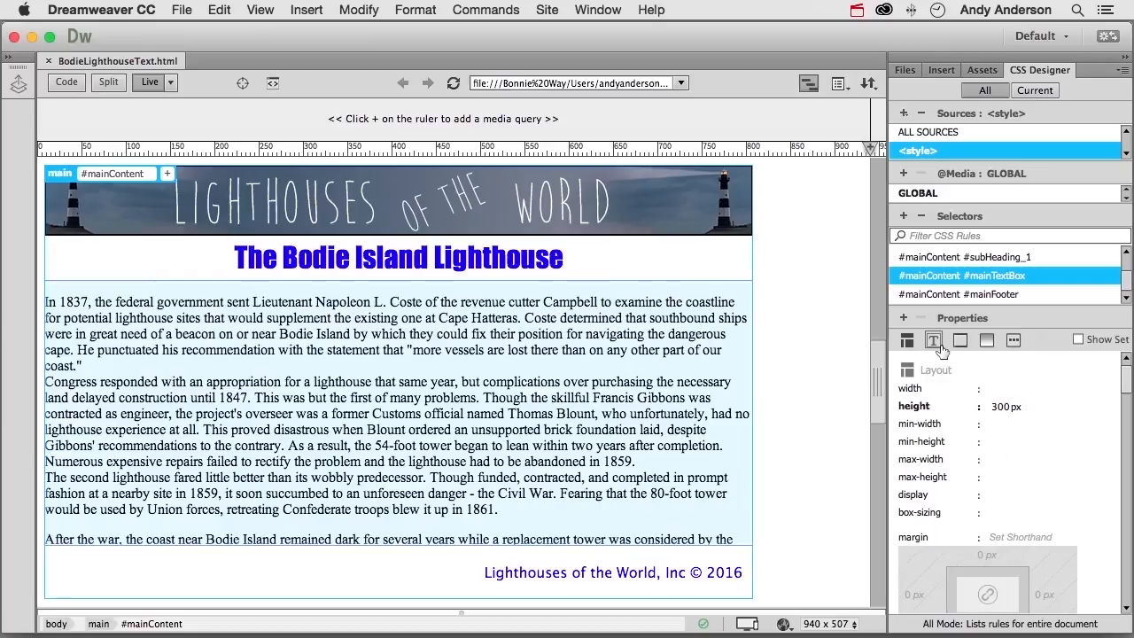
click(987, 342)
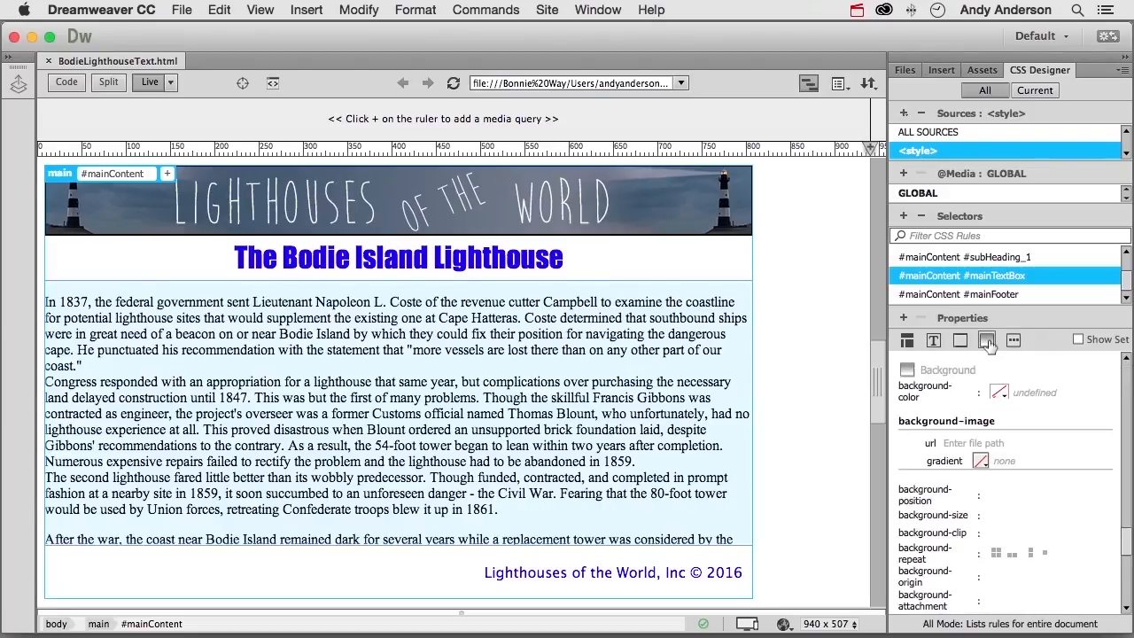
click(998, 393)
drag(691, 479, 684, 356)
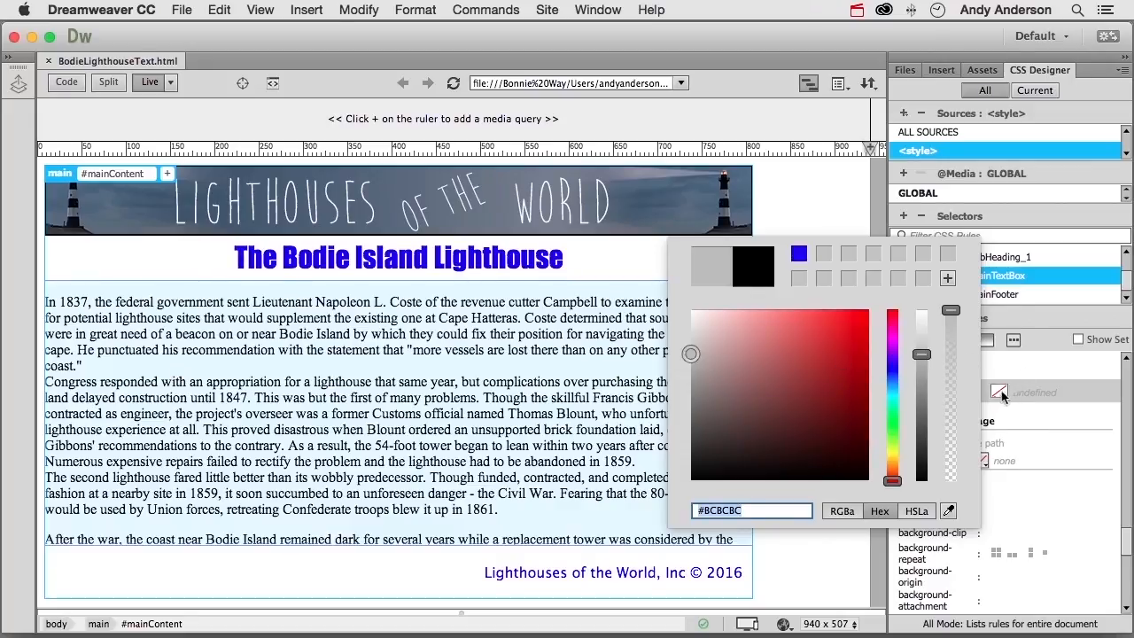
key(Return)
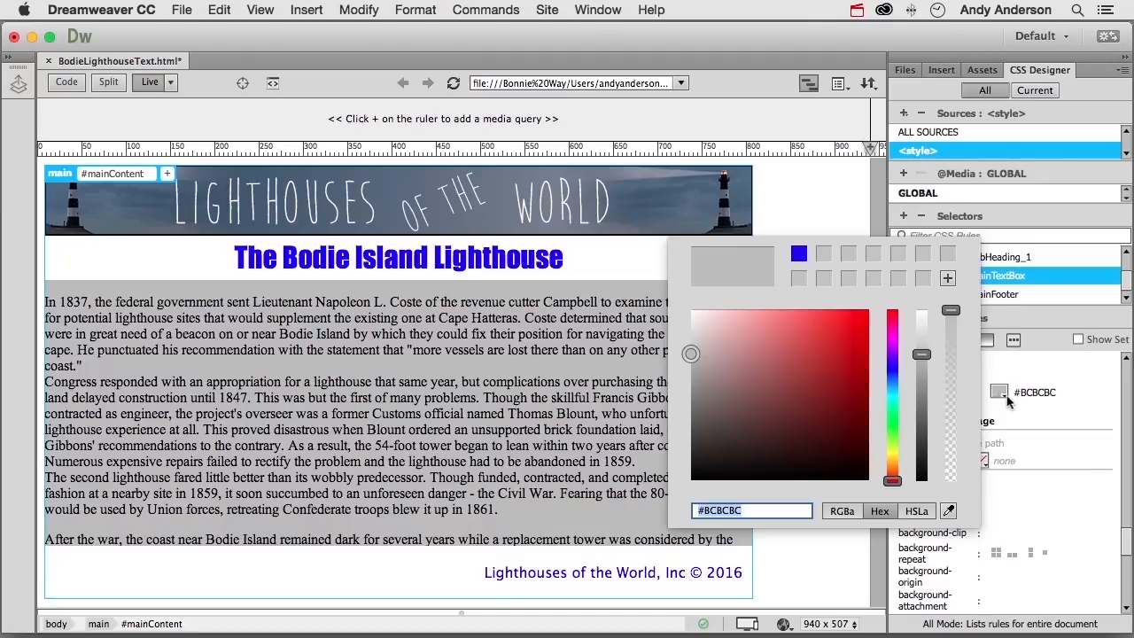
click(1098, 395)
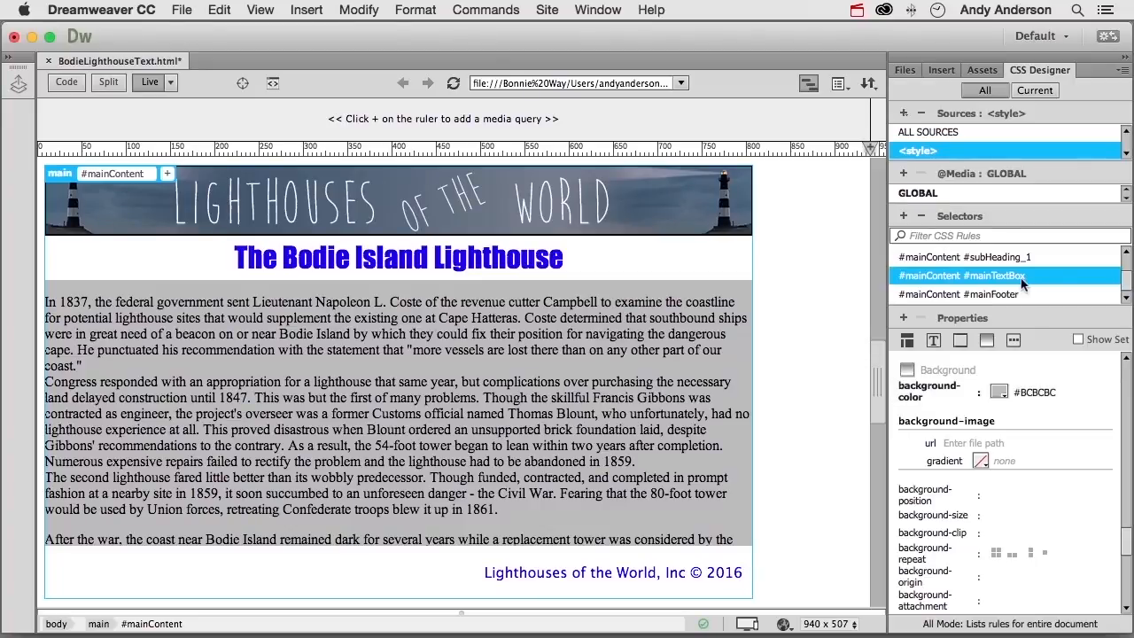
Set the background color of the #mainContent rule to the darker gray #838383
scroll(1023, 283, up, 2)
click(930, 254)
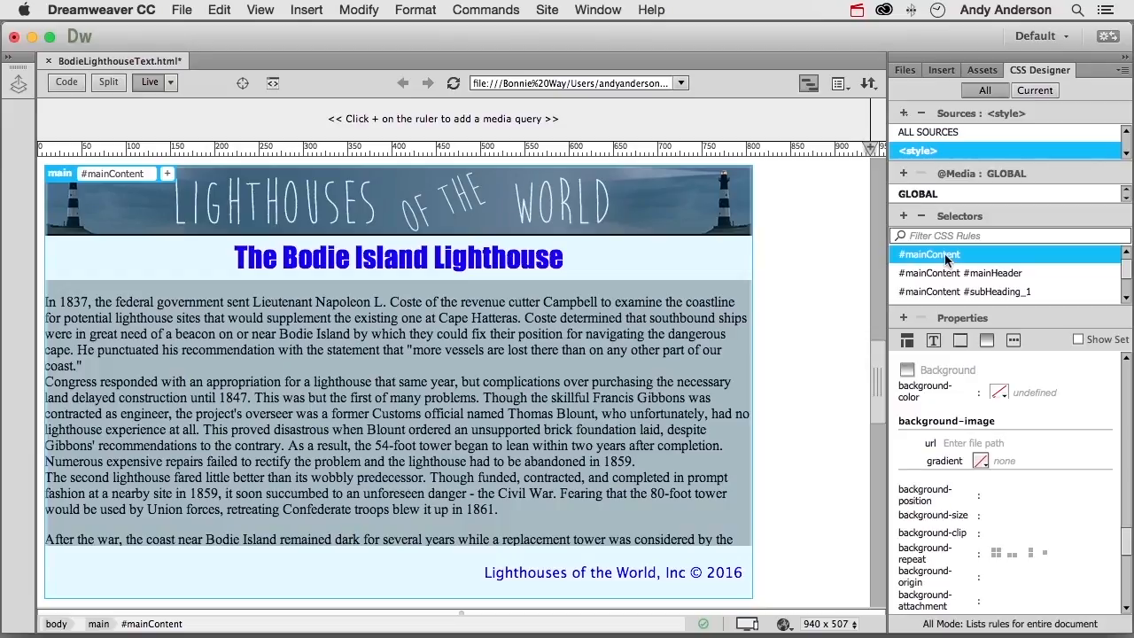
click(999, 392)
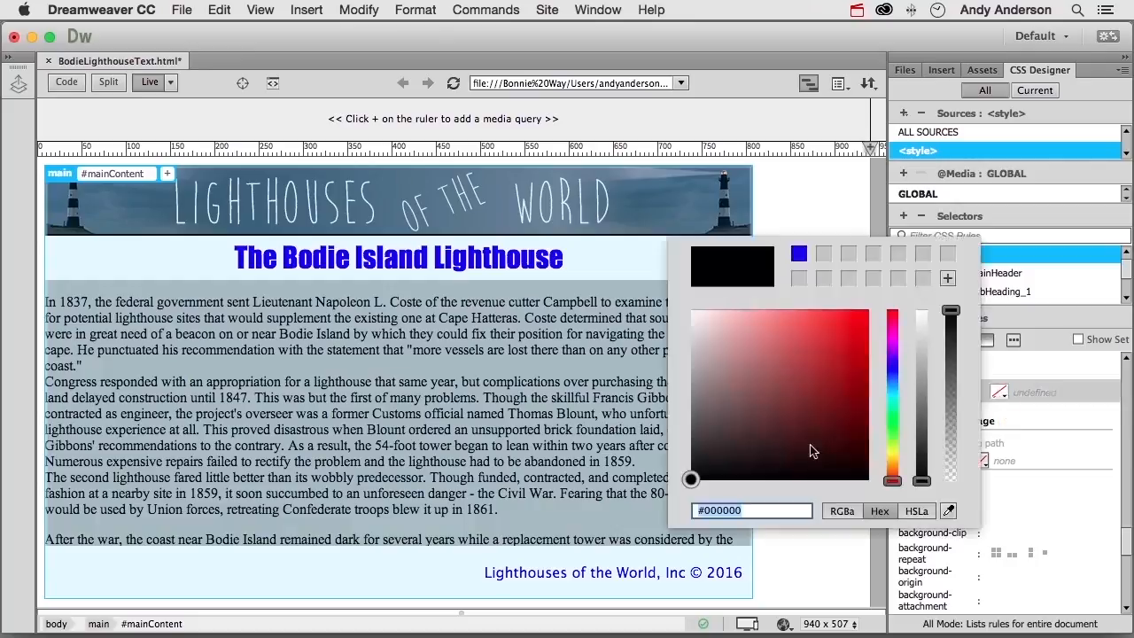
drag(691, 475, 690, 392)
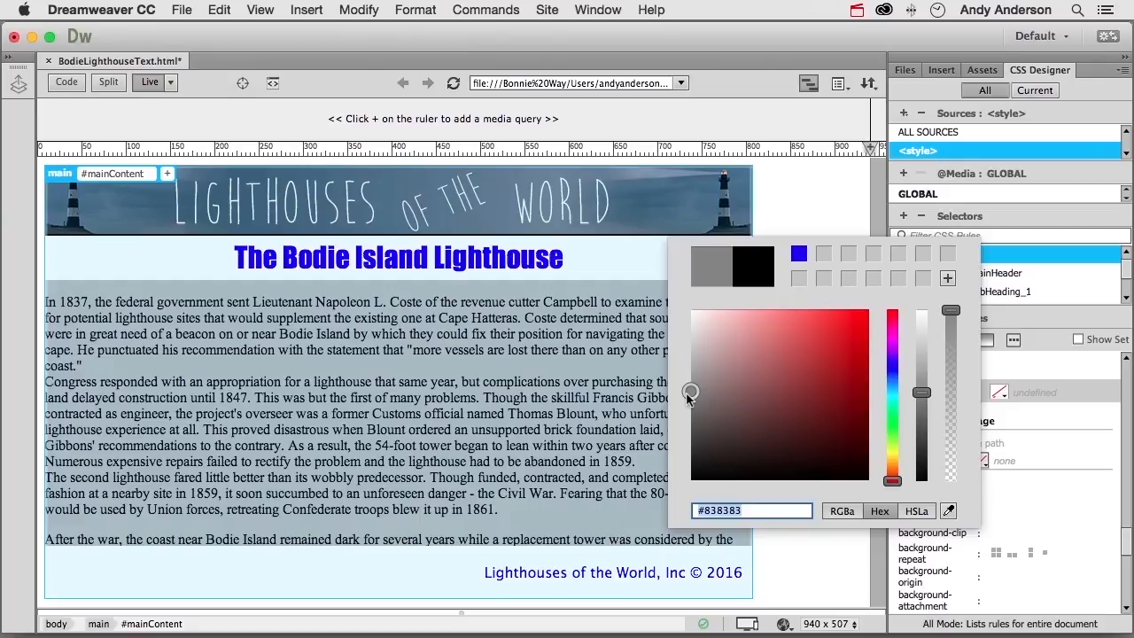
click(1000, 393)
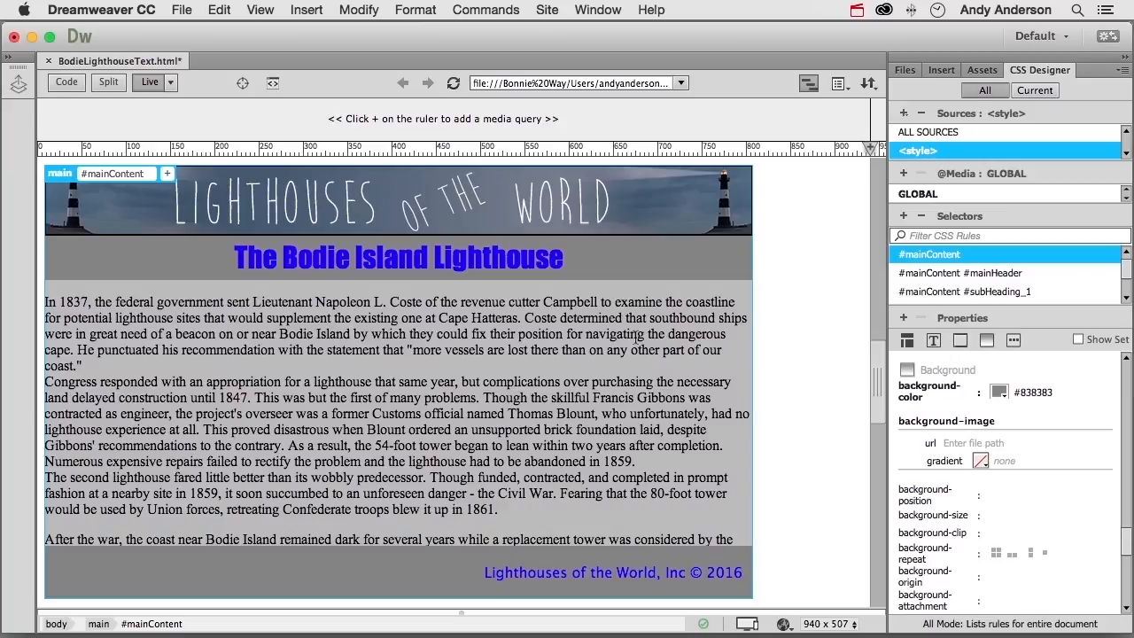
Set linked margins of 12 px on all four sides of the #mainContent #mainTextBox rule
scroll(1025, 281, down, 2)
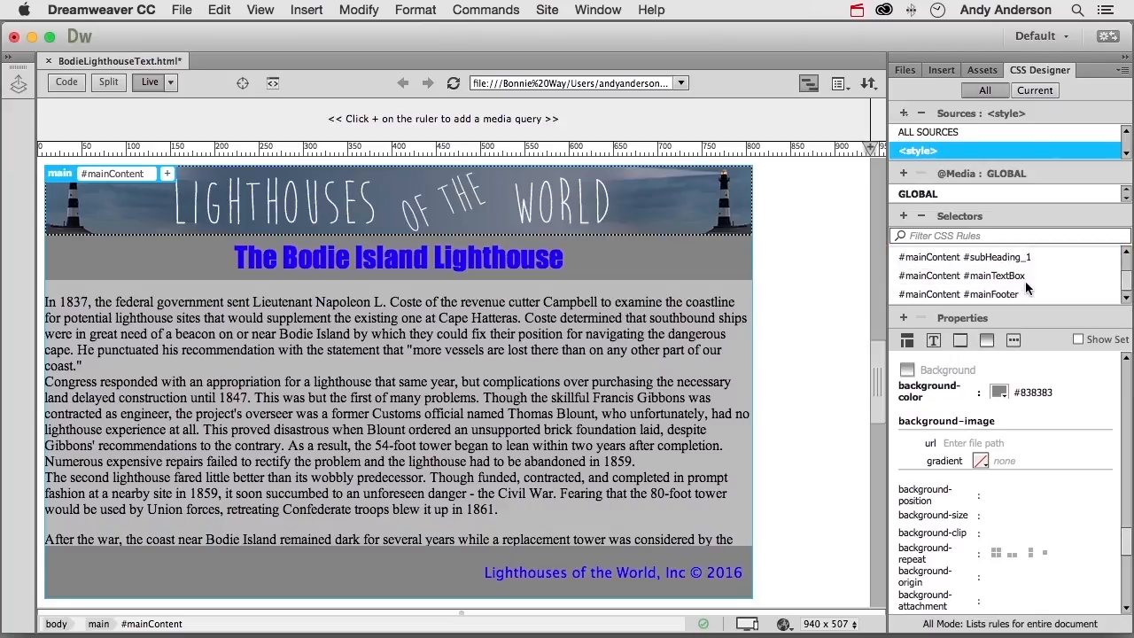
click(1024, 279)
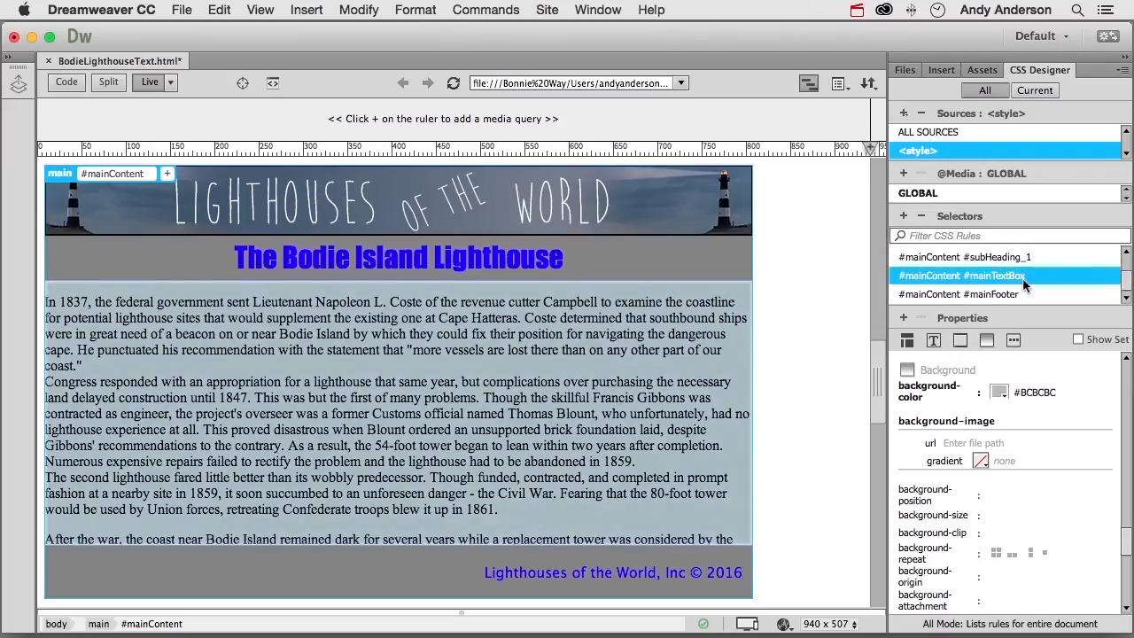
click(905, 340)
scroll(1048, 455, down, 3)
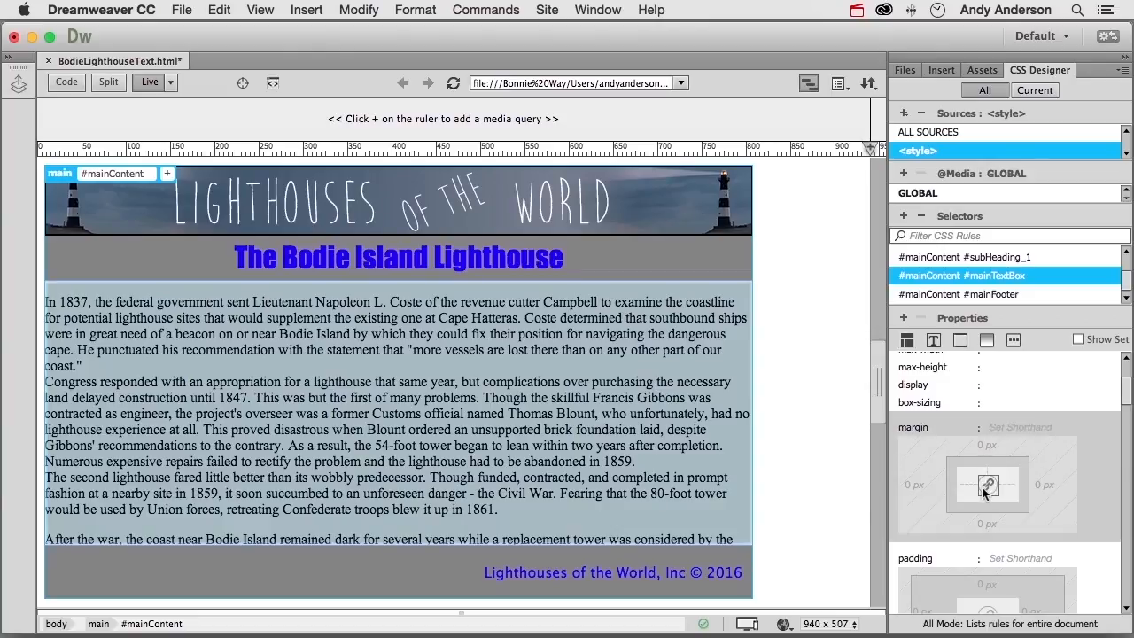
click(912, 486)
text(12)
key(Tab)
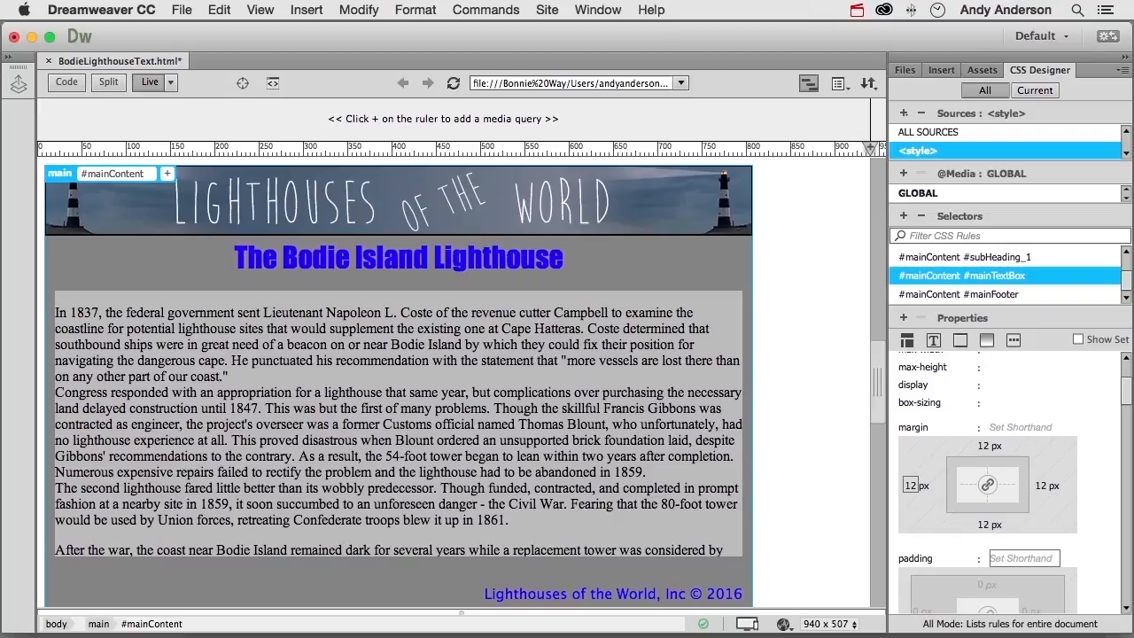
Set the left and right padding of the #mainTextBox rule to 12 px each
mouse_move(915, 508)
scroll(931, 526, down, 3)
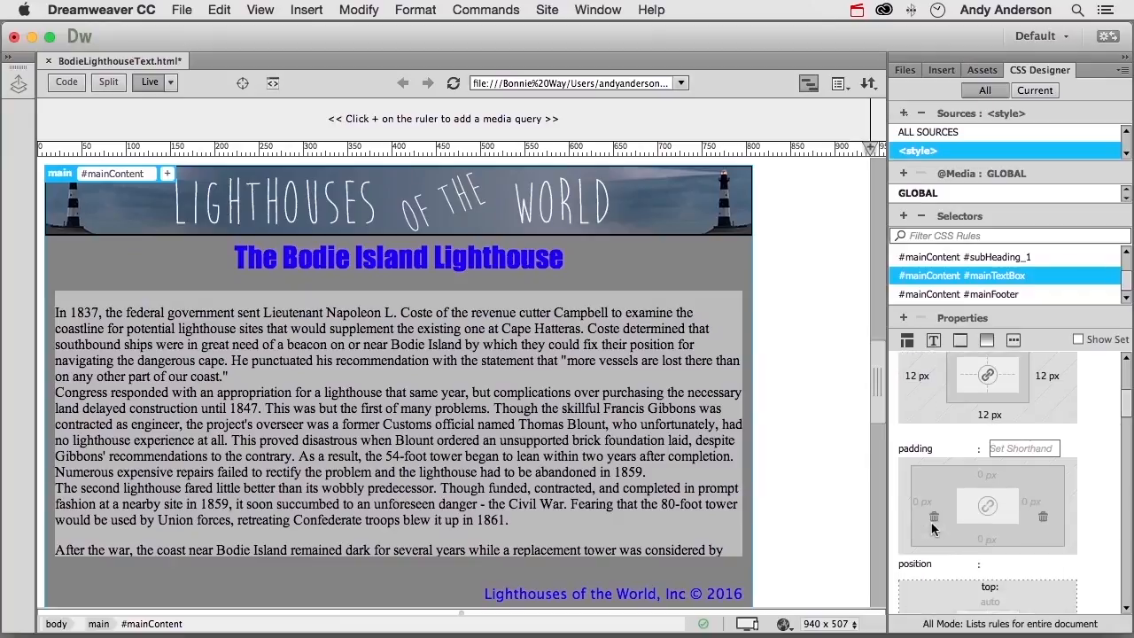
click(919, 505)
text(12px)
key(Return)
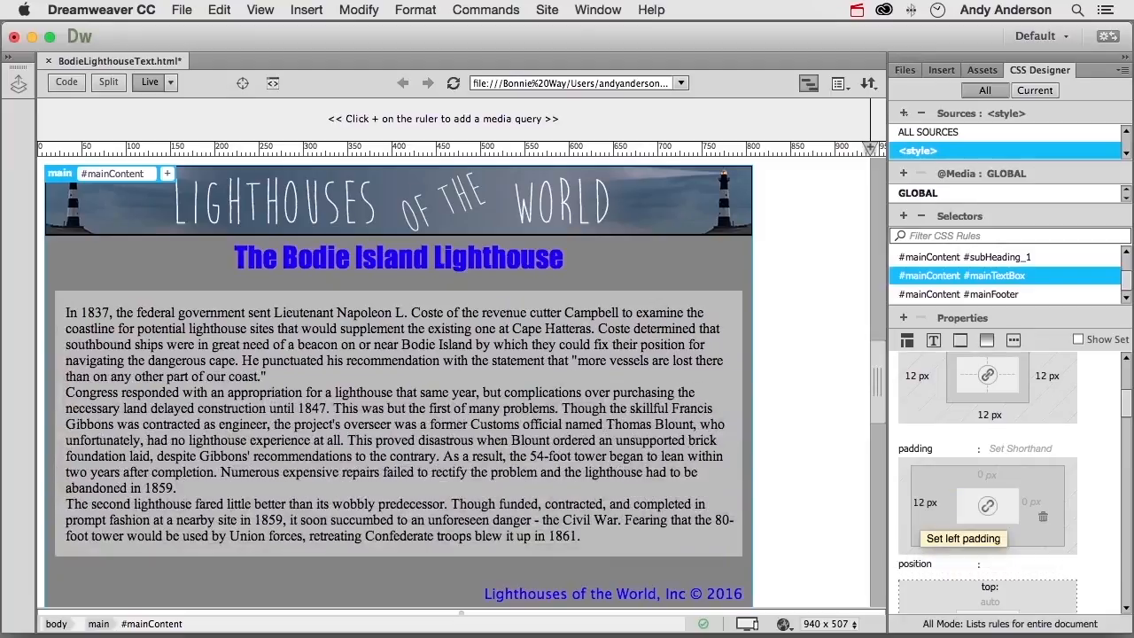
click(1024, 503)
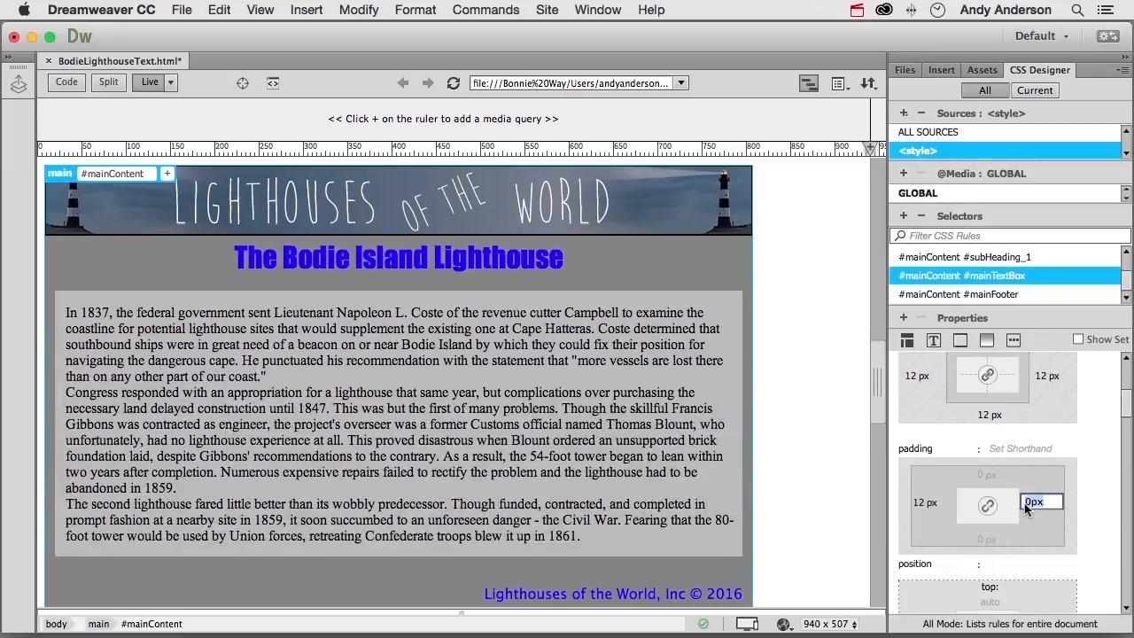
text(12px)
key(Tab)
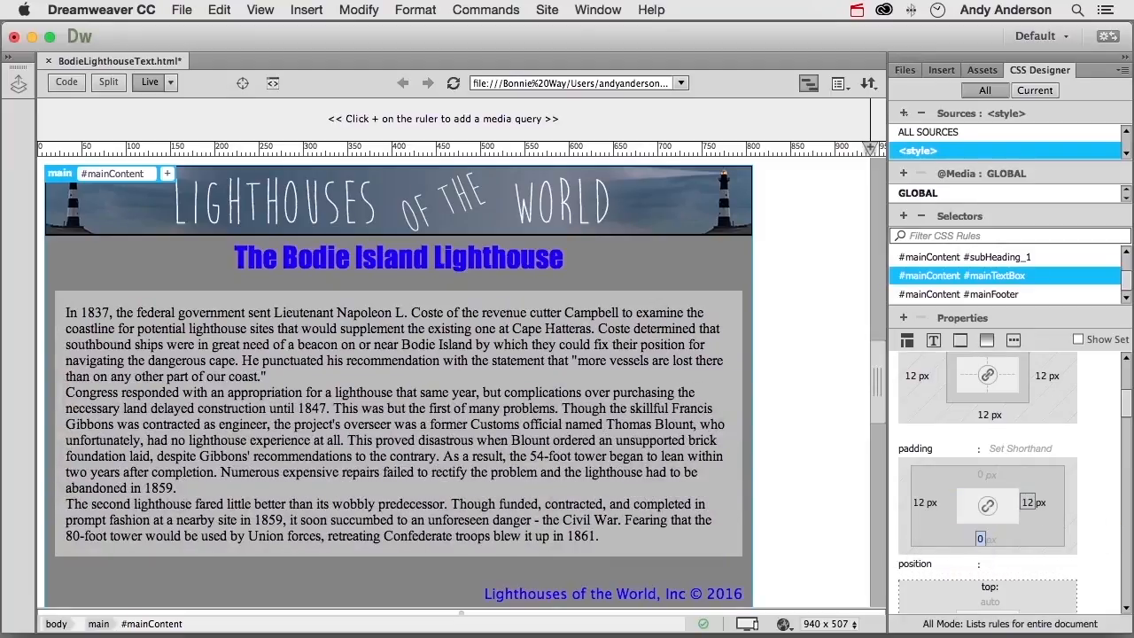
Justify the #mainTextBox text and set its font family to the Baskerville, Palatino Linotype, Palatino serif stack
click(934, 346)
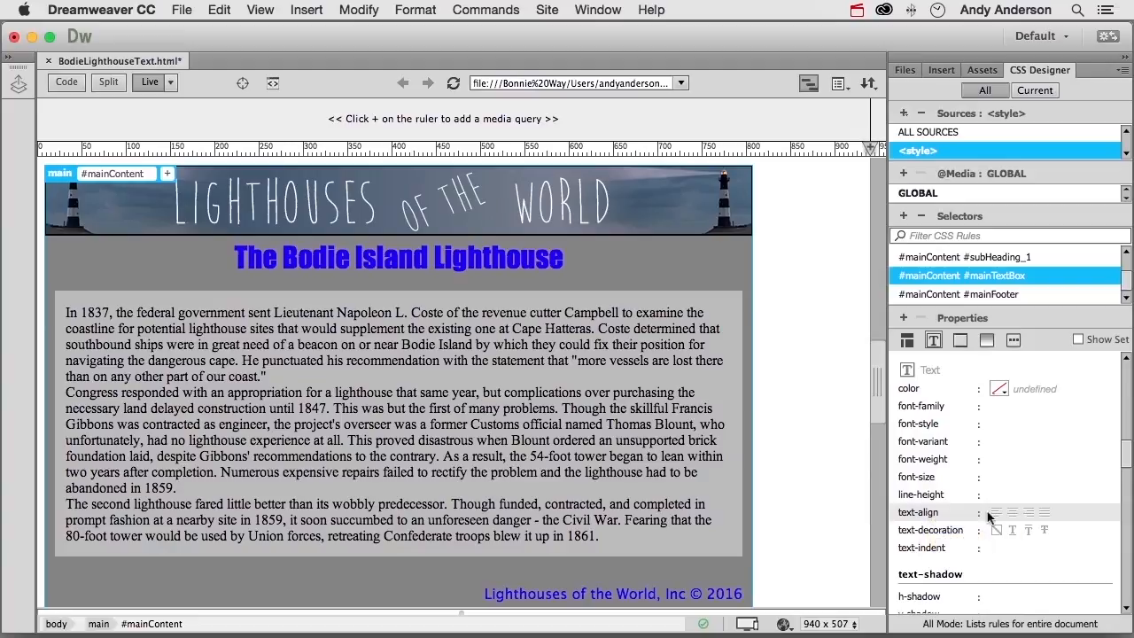
click(1044, 513)
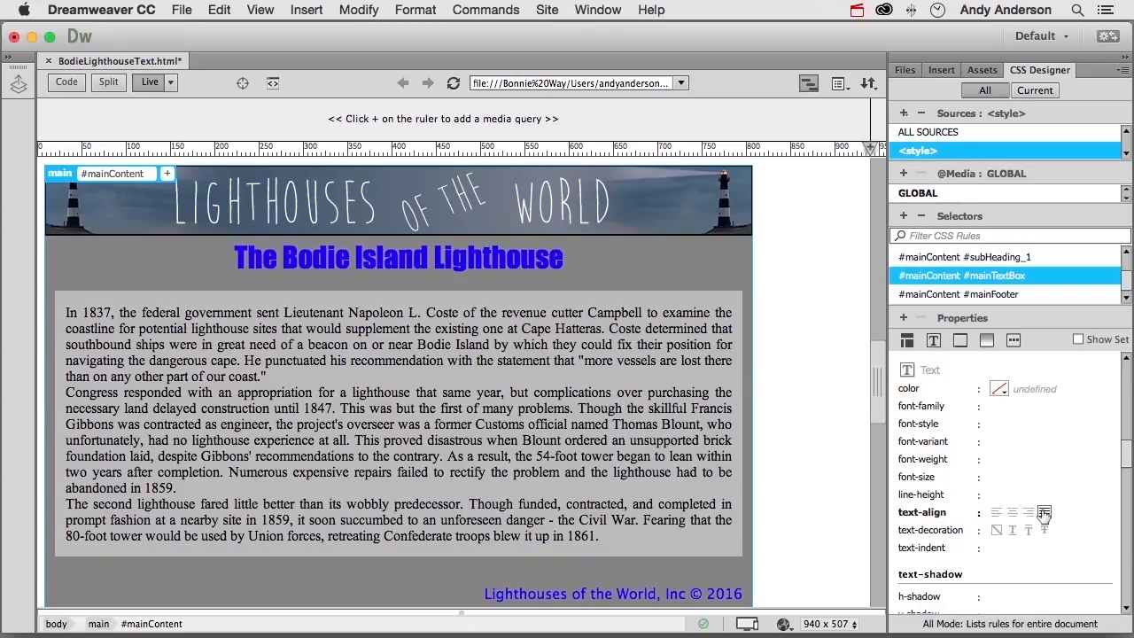
click(1007, 407)
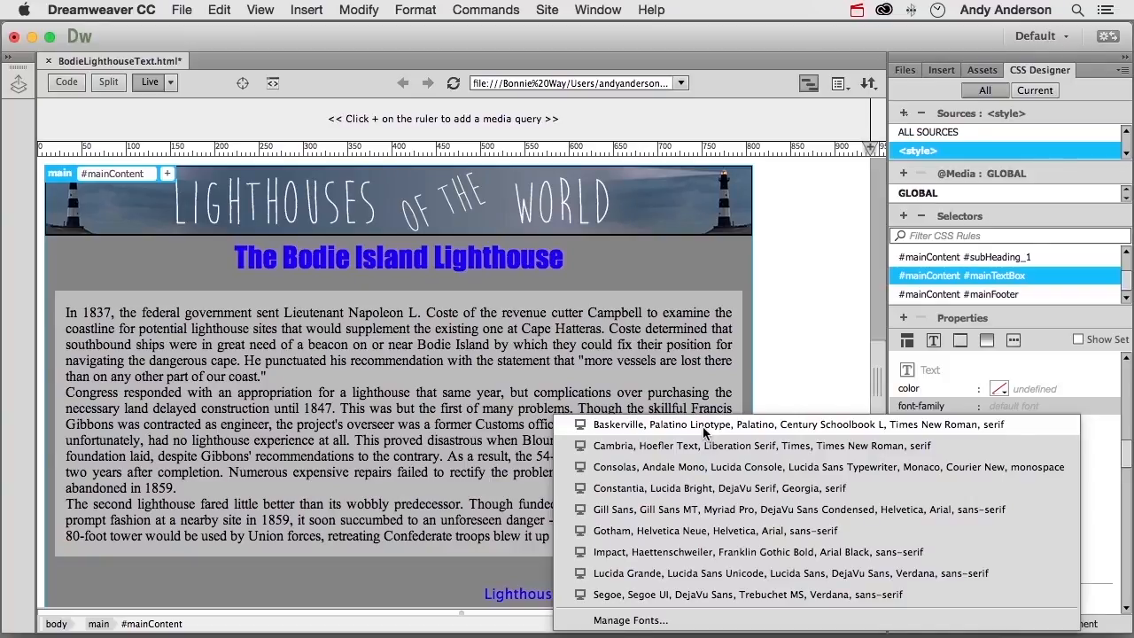
click(626, 430)
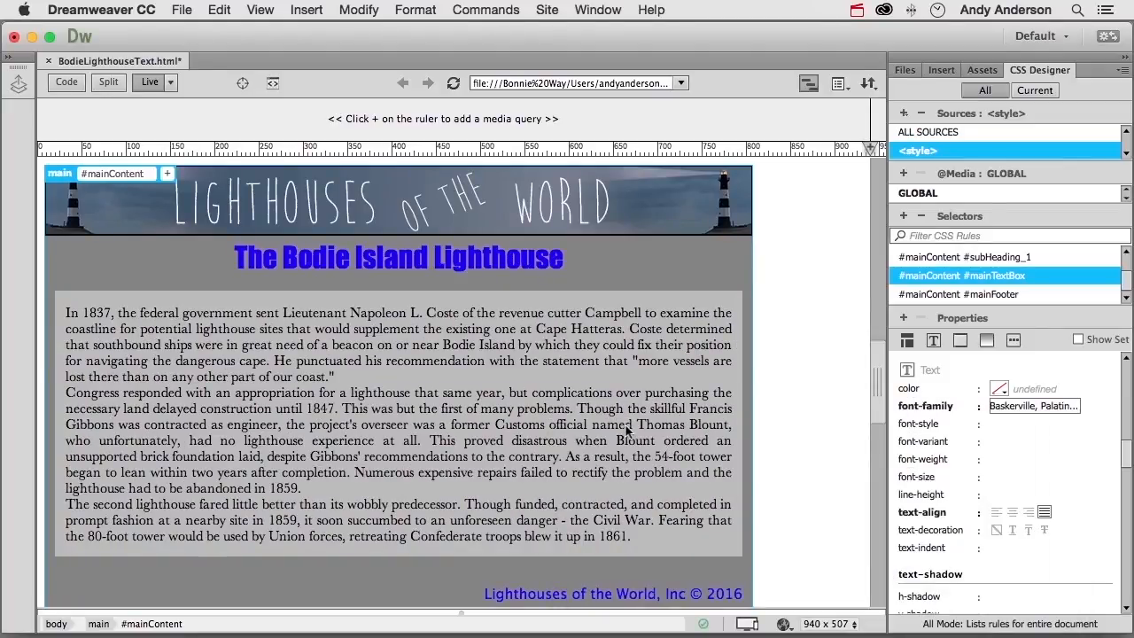
Look through the restyled text in the scrolling text box and save BodieLighthouseText.html
scroll(627, 430, down, 5)
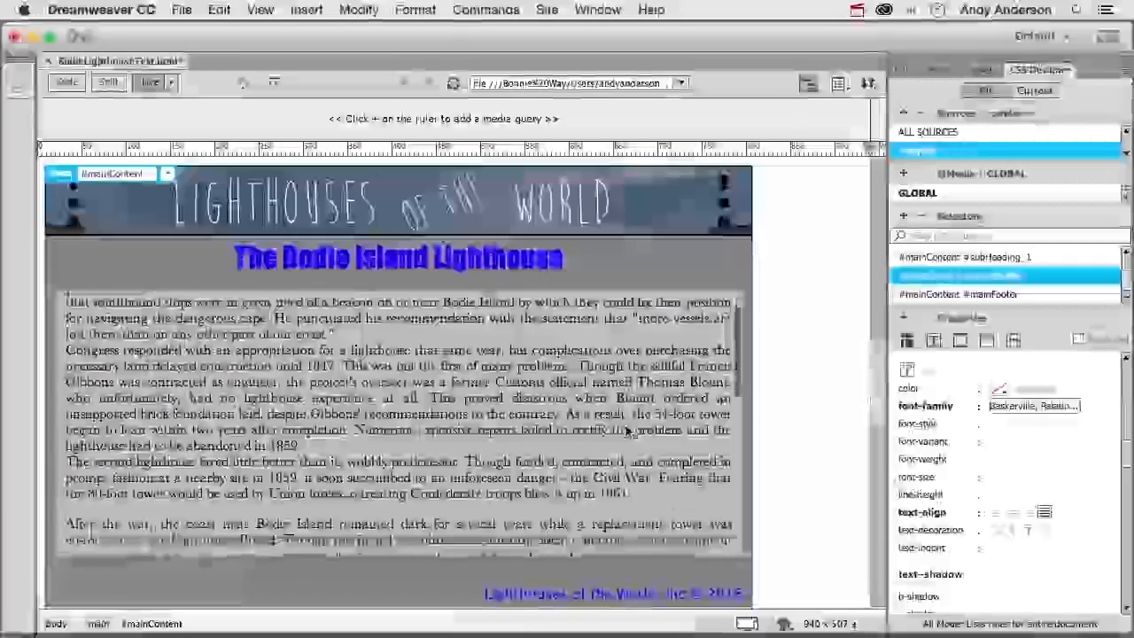
scroll(626, 430, up, 5)
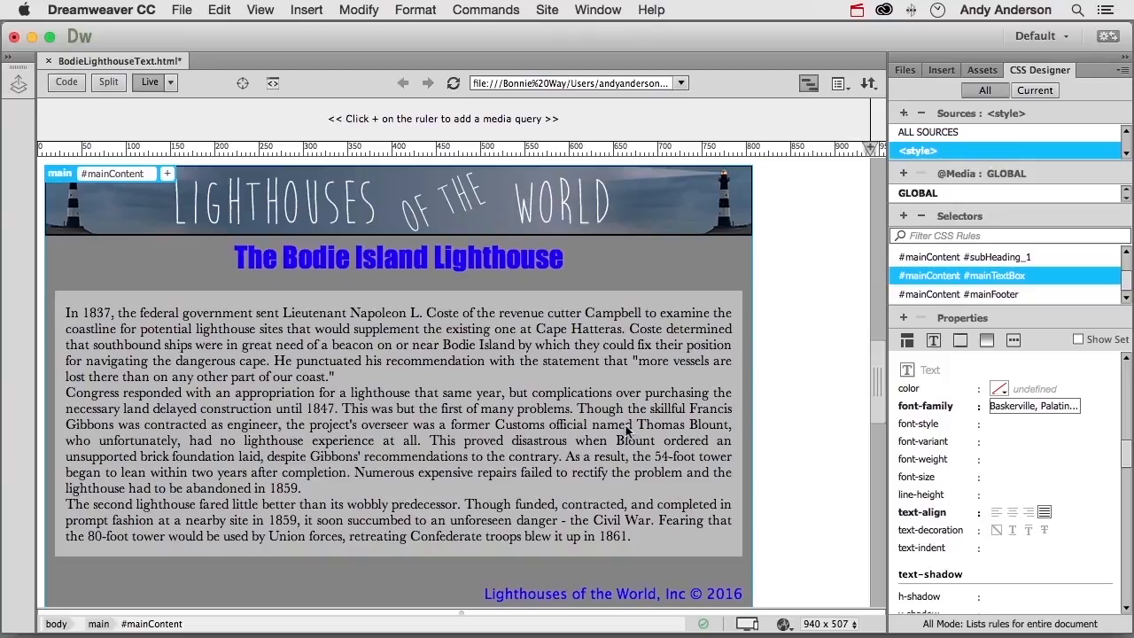
click(185, 8)
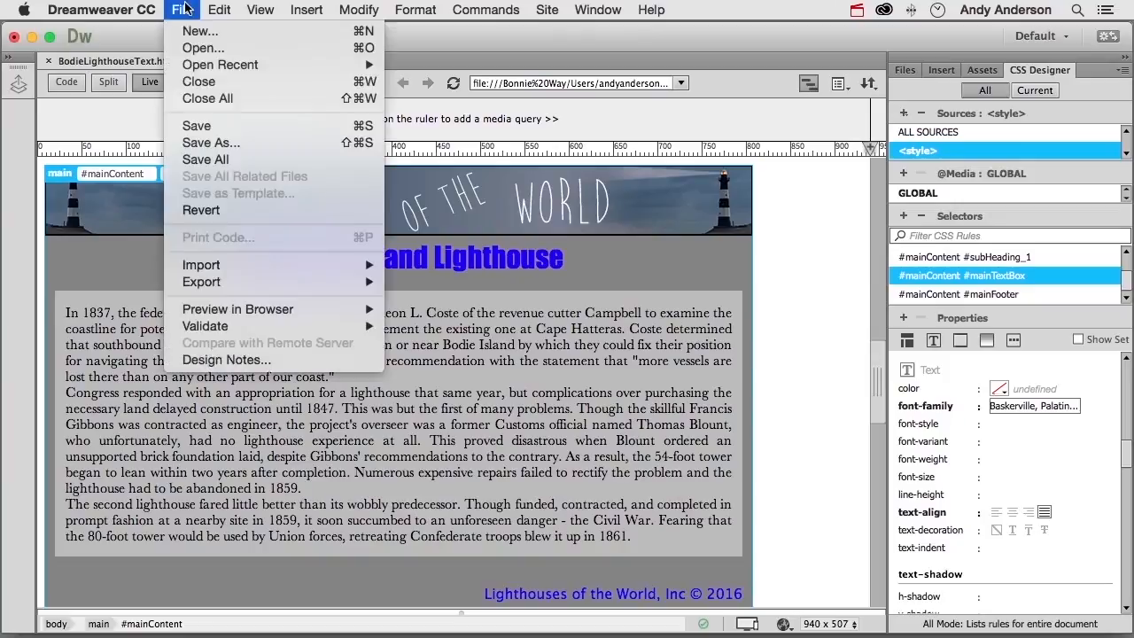
click(186, 125)
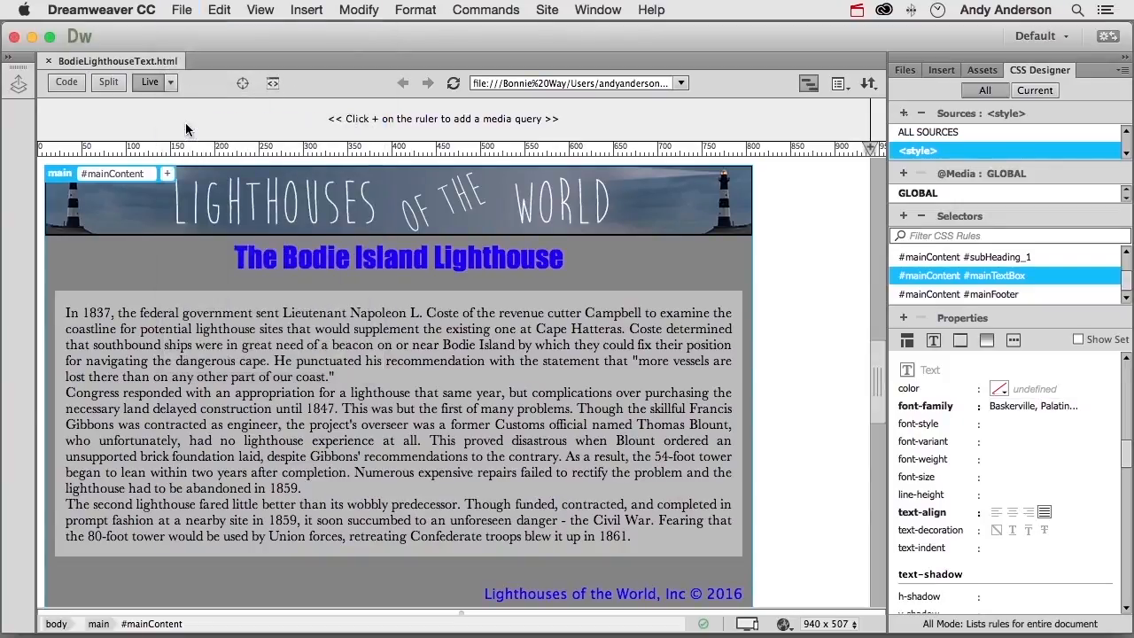